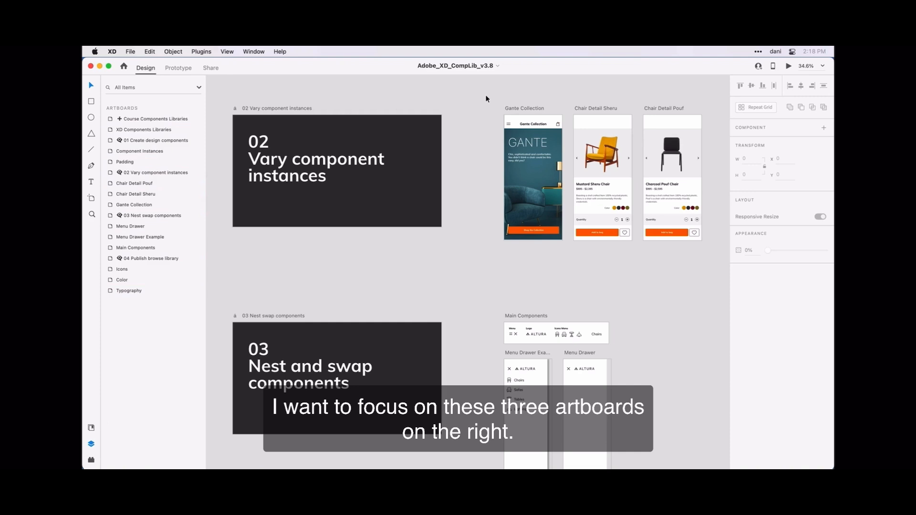
Zoom to the Gante Collection, Chair Detail Sheru and Chair Detail Pouf artboards and inspect the Gante Collection's top navigation component
drag(486, 97, 706, 256)
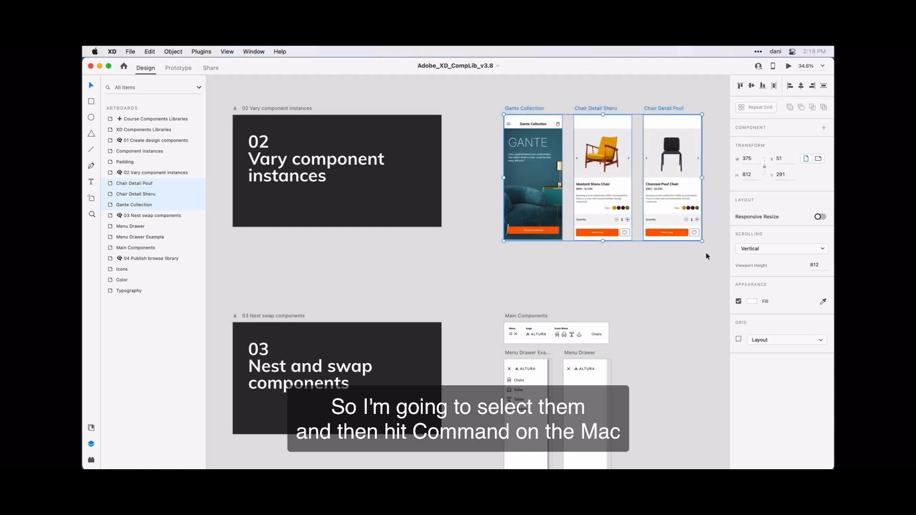
key(super+3)
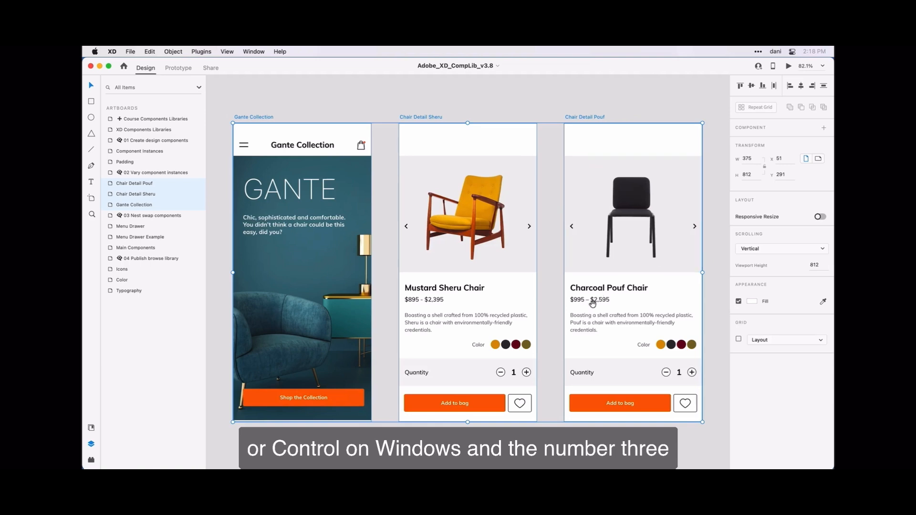
drag(555, 329, 550, 316)
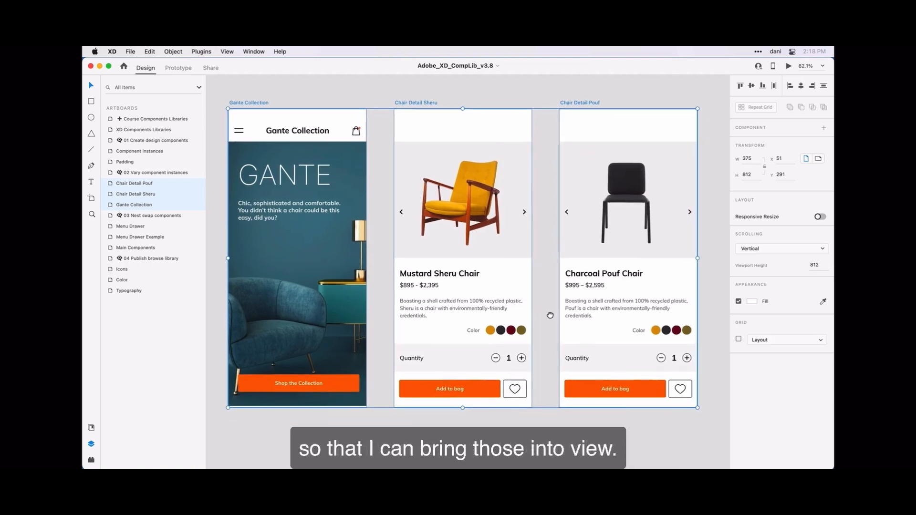
click(537, 433)
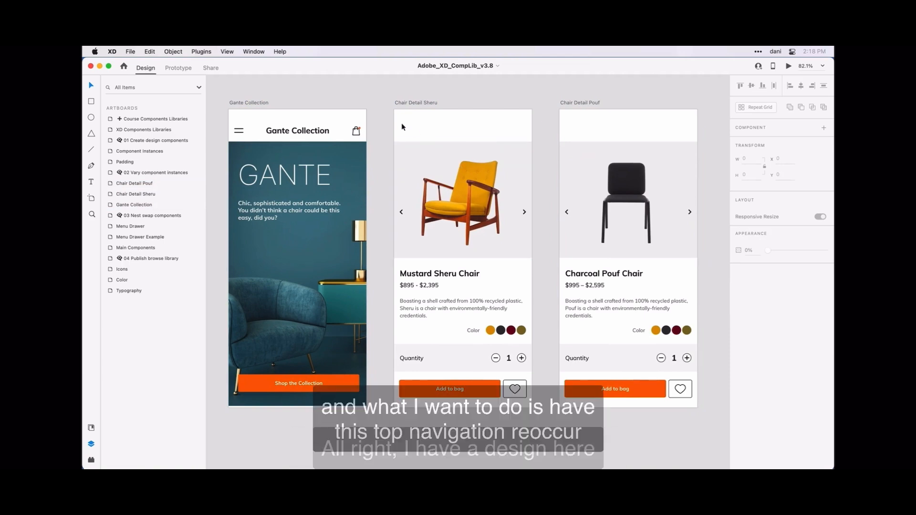
click(354, 122)
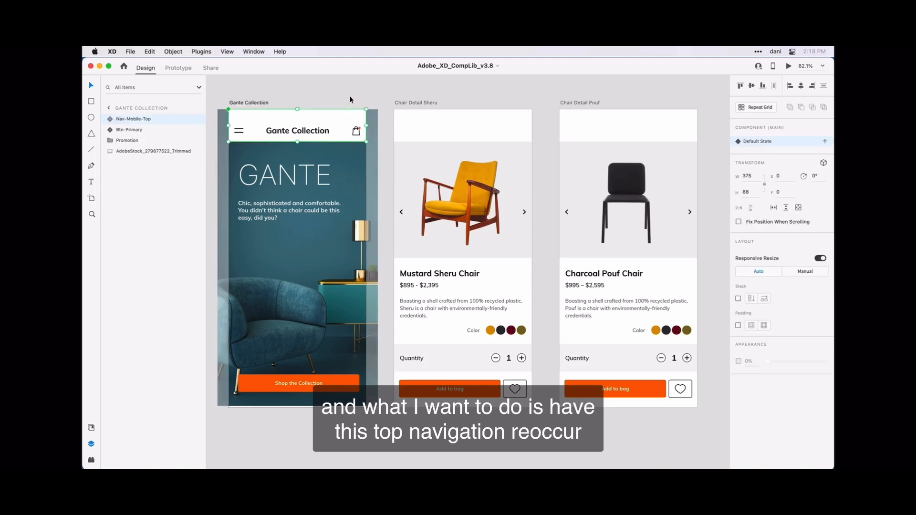
click(349, 96)
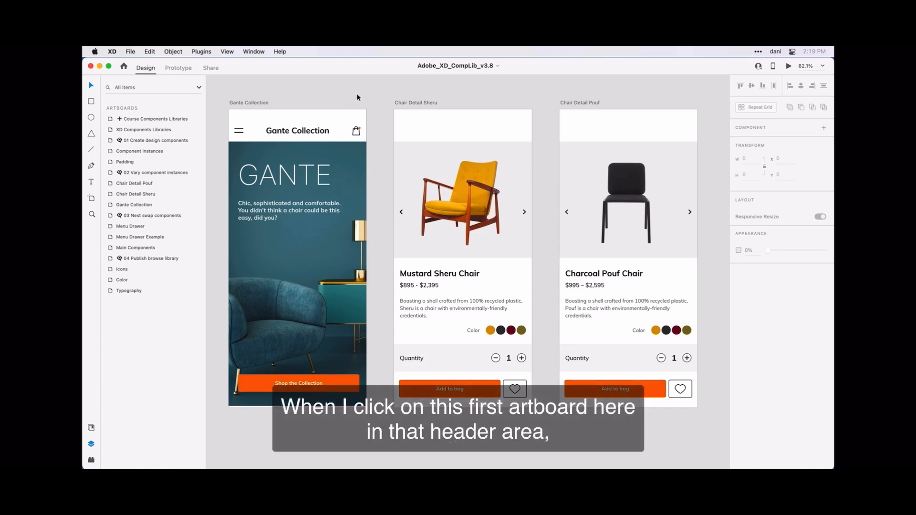
Copy the Nav-Mobile-Top component from Gante Collection and paste it onto the Chair Detail Sheru and Chair Detail Pouf artboards together
click(319, 116)
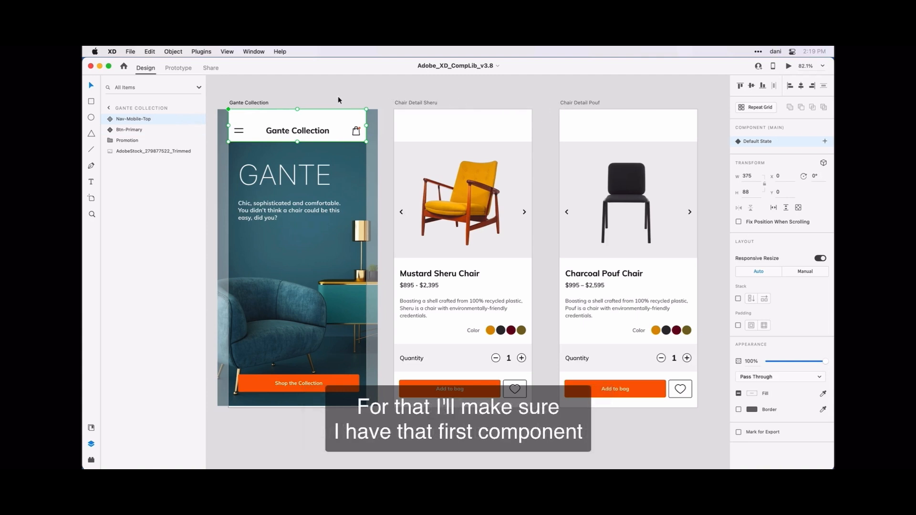
right_click(326, 120)
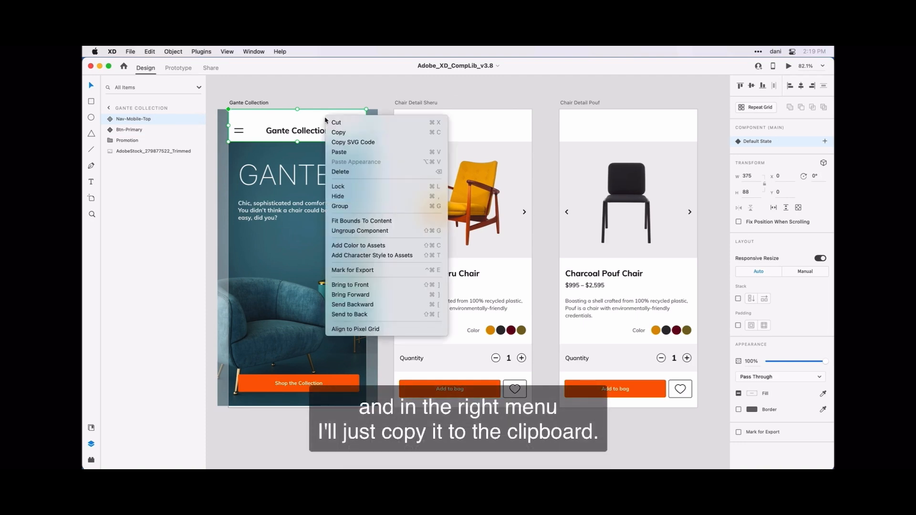
click(367, 133)
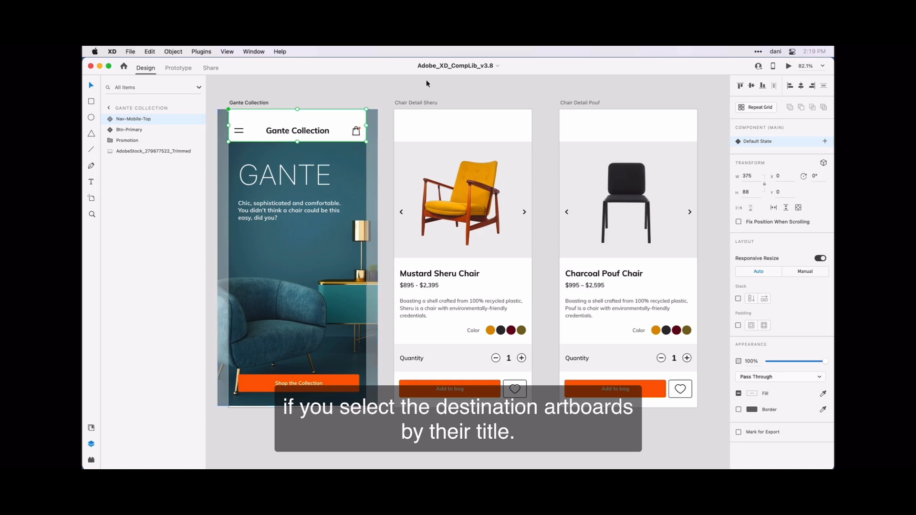
click(420, 104)
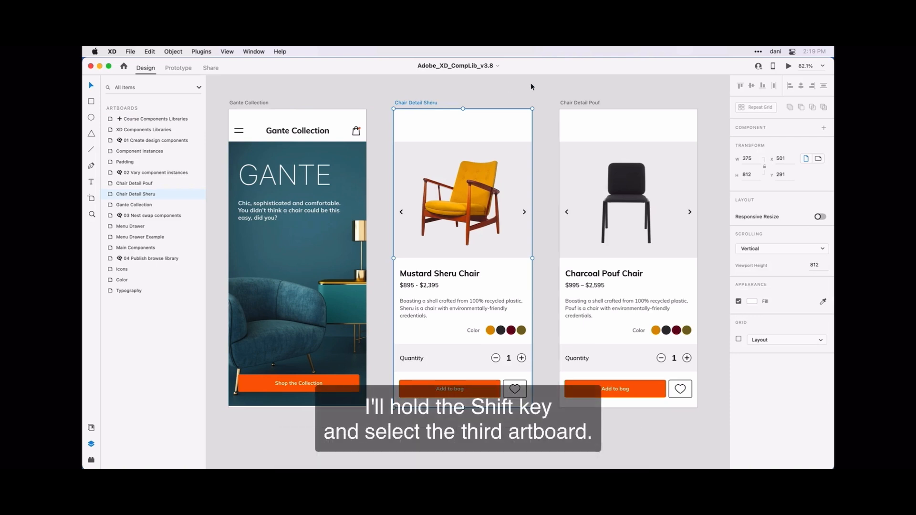
shift+click(596, 105)
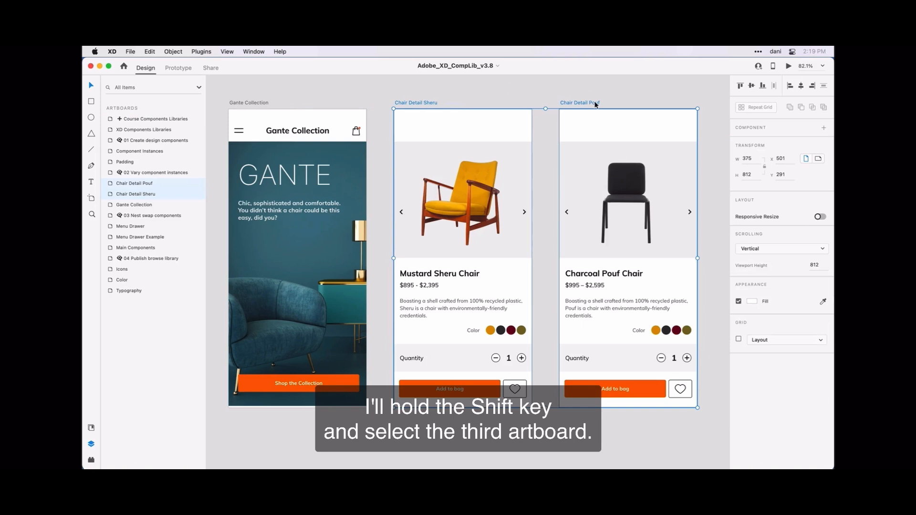
right_click(515, 123)
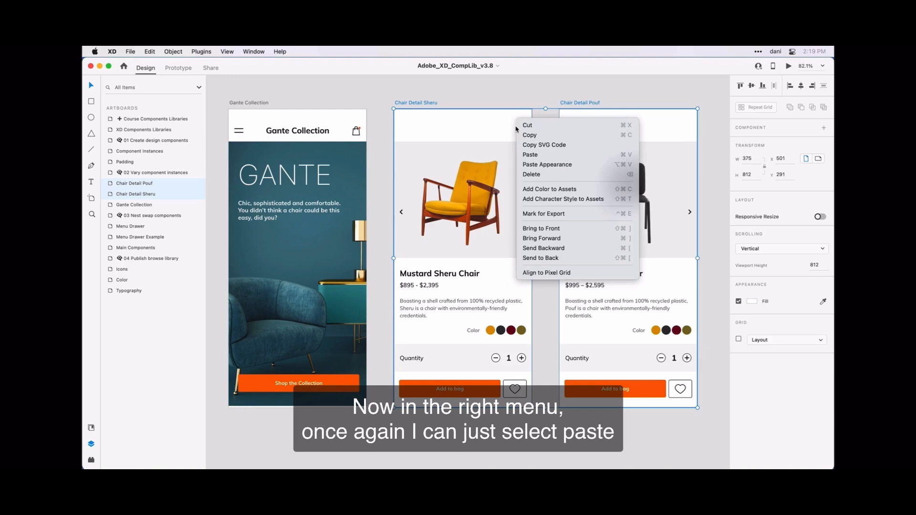
click(556, 157)
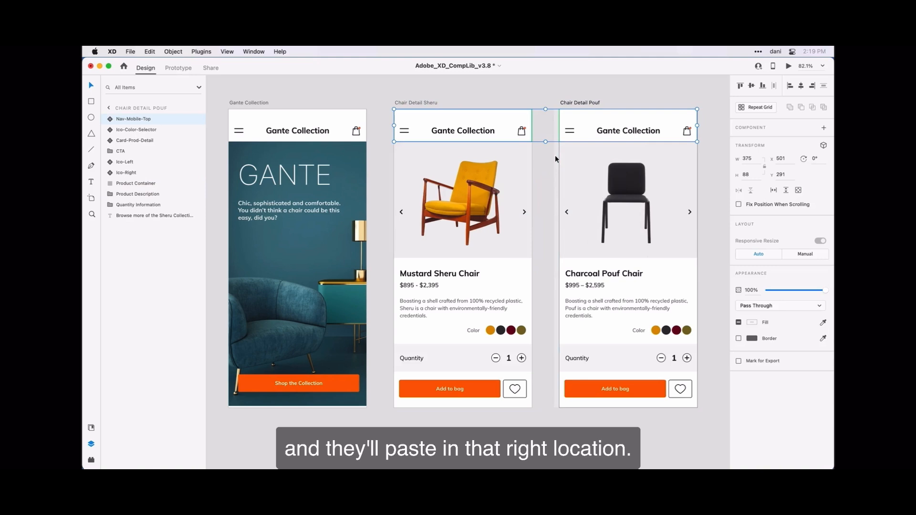
click(522, 95)
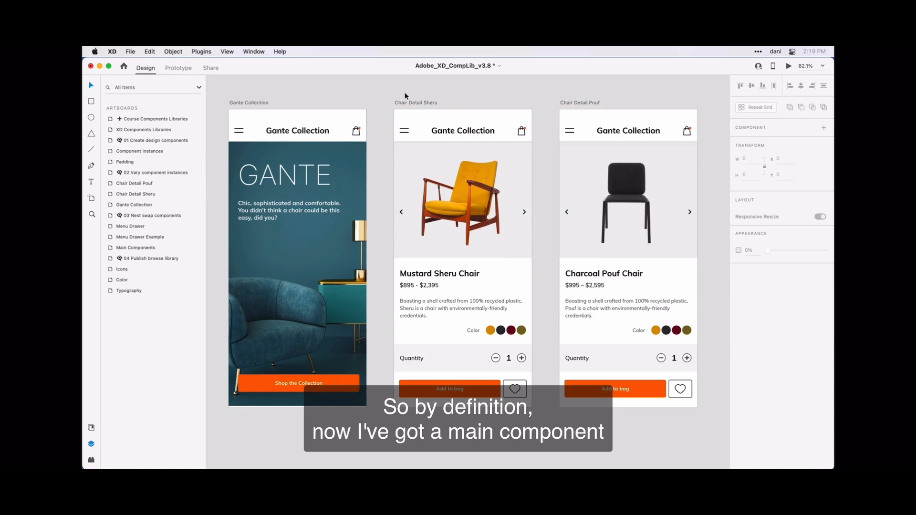
Compare the main navigation component on Gante Collection with its instances on the two chair detail artboards
click(336, 121)
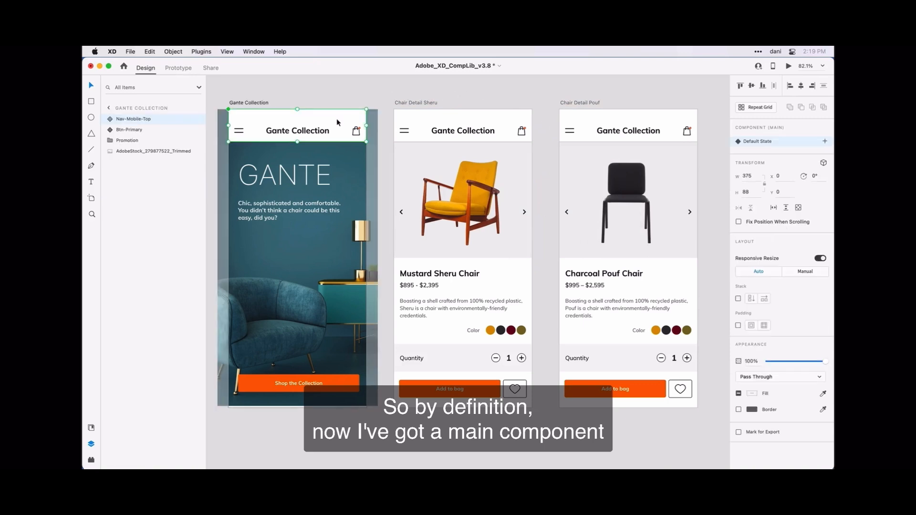
click(335, 88)
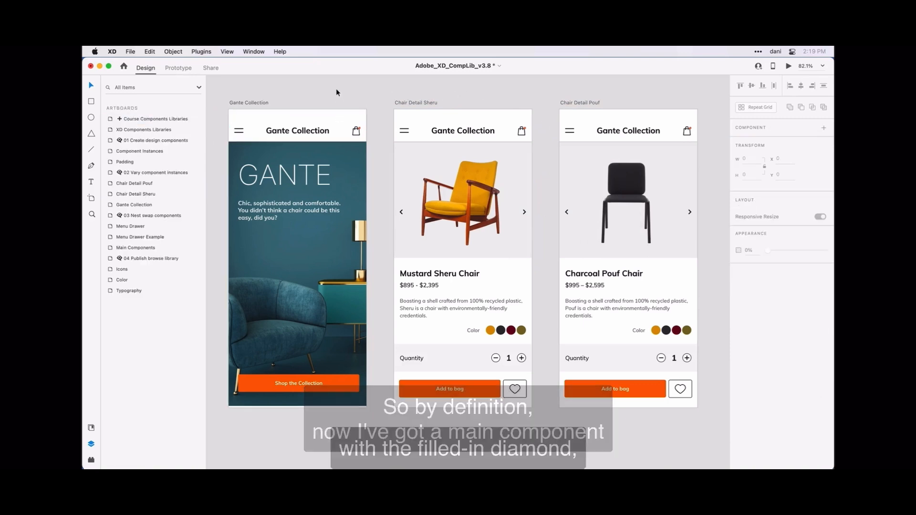
click(407, 116)
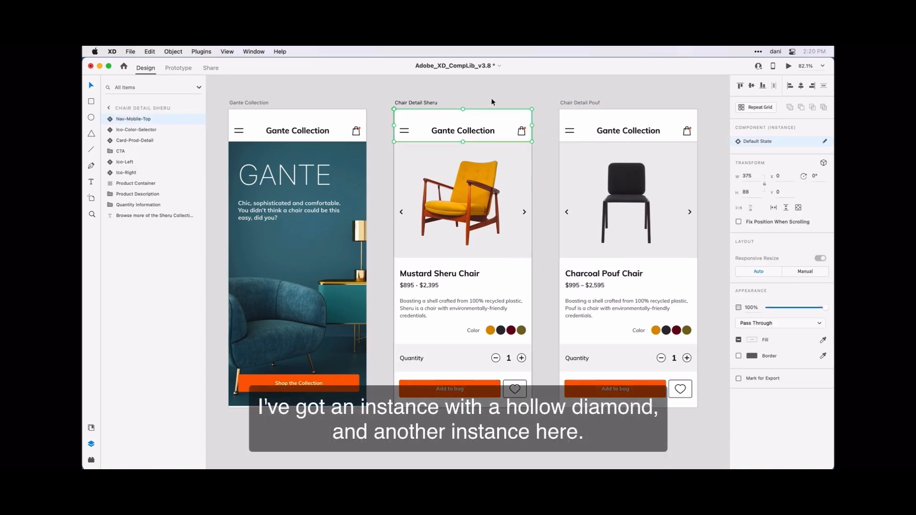
click(589, 117)
click(554, 89)
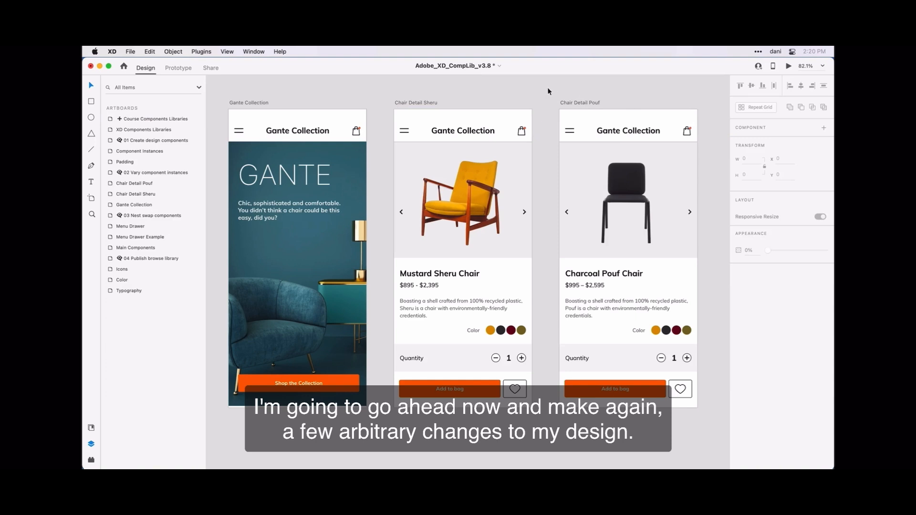
Fill the Header Container in the Chair Detail Sheru navigation with a colour sampled from the chair, lightened to a soft orange
double_click(485, 116)
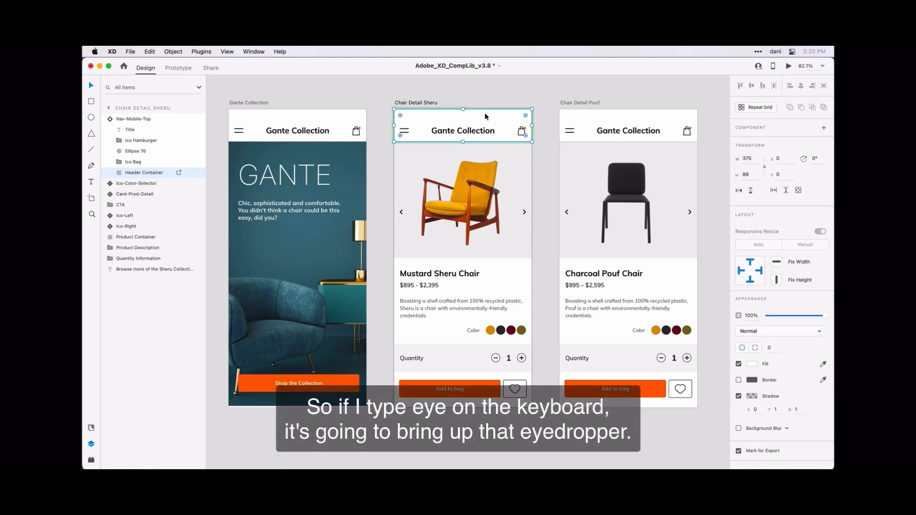
key(i)
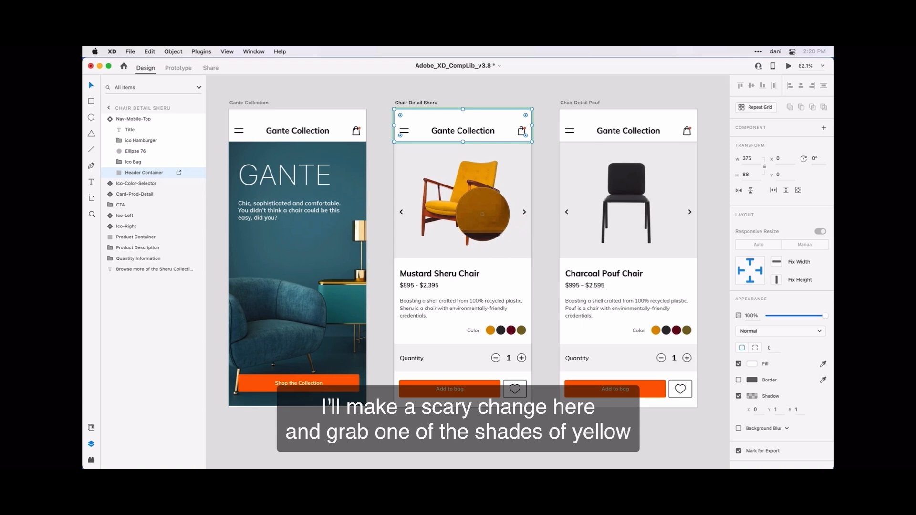
click(482, 214)
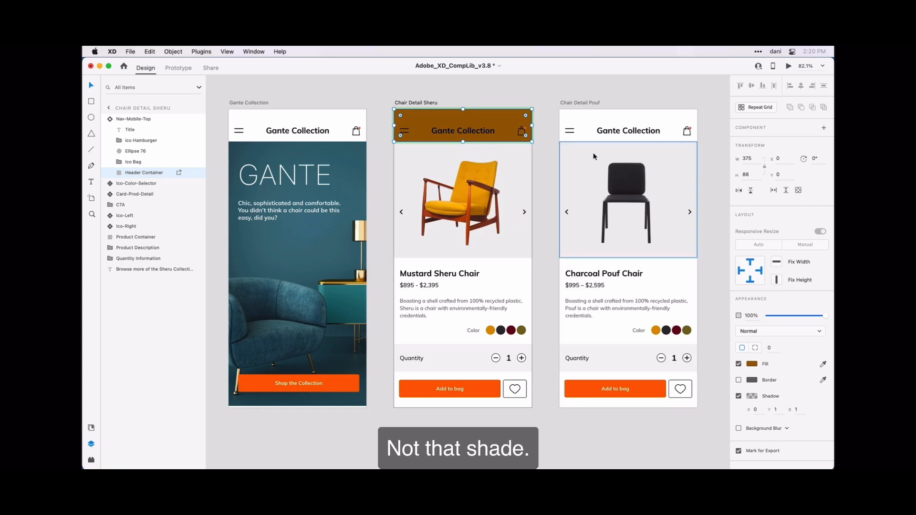
click(752, 364)
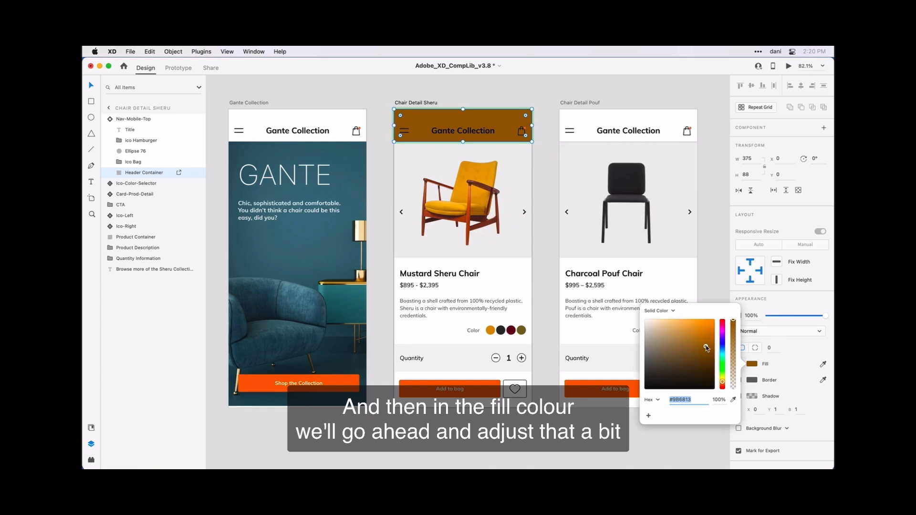
drag(707, 348, 681, 327)
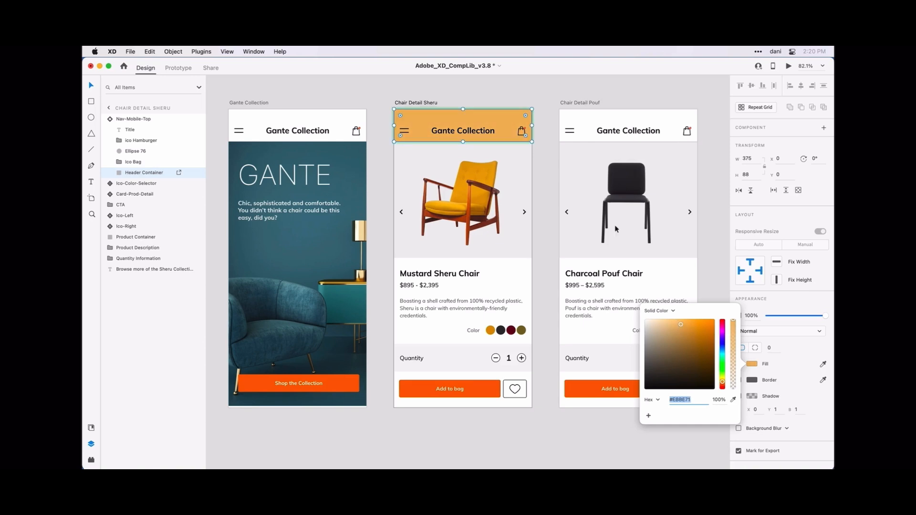
click(546, 110)
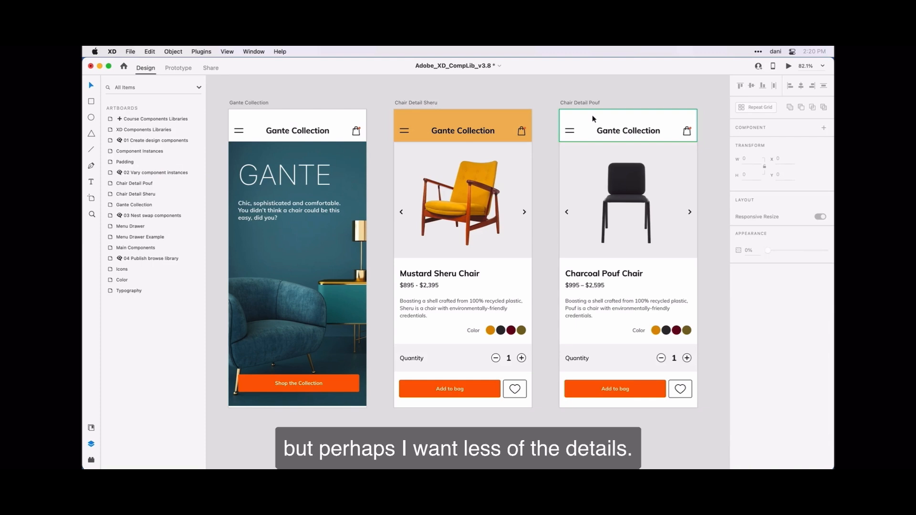
Delete the bag icon and its small red dot, Ellipse 76, from the navigation instance on Chair Detail Pouf
click(642, 119)
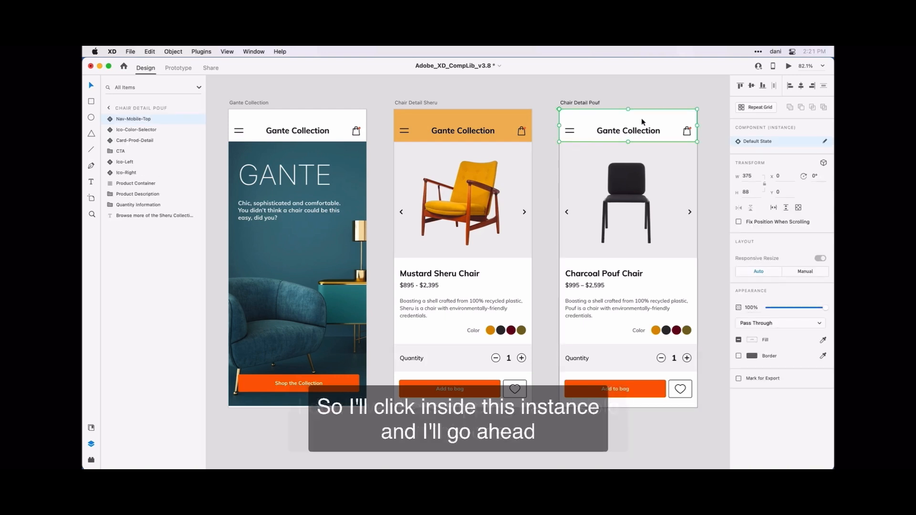
double_click(686, 132)
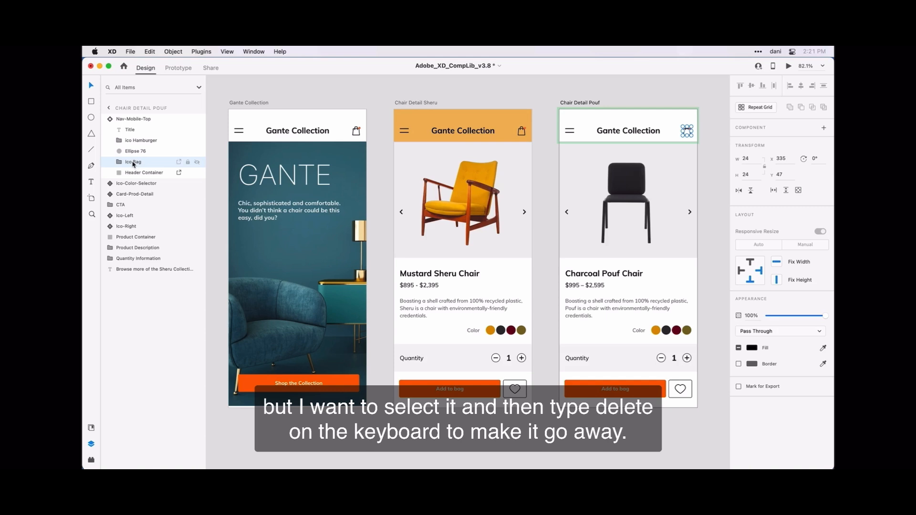
key(Delete)
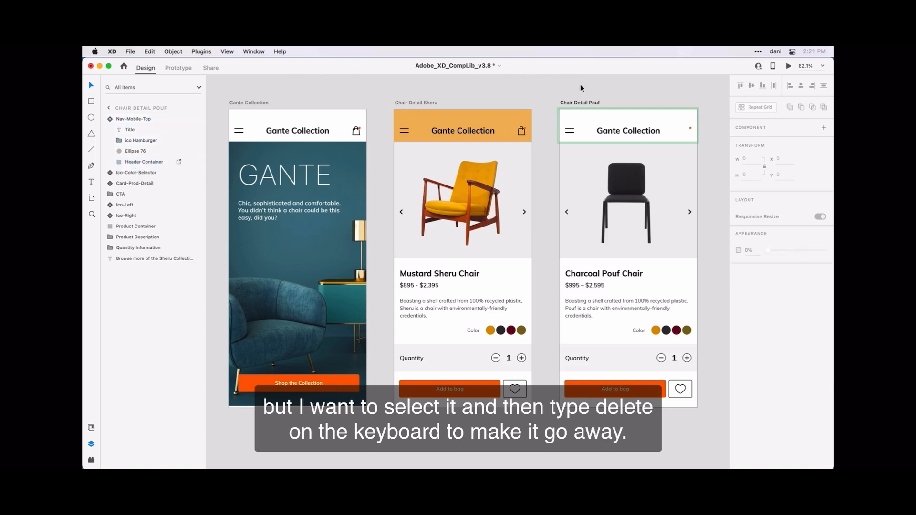
click(689, 129)
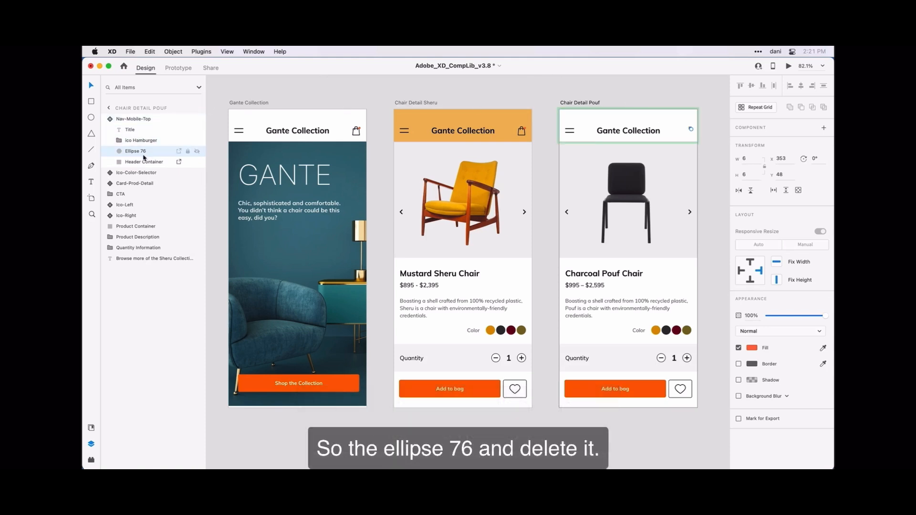
key(Delete)
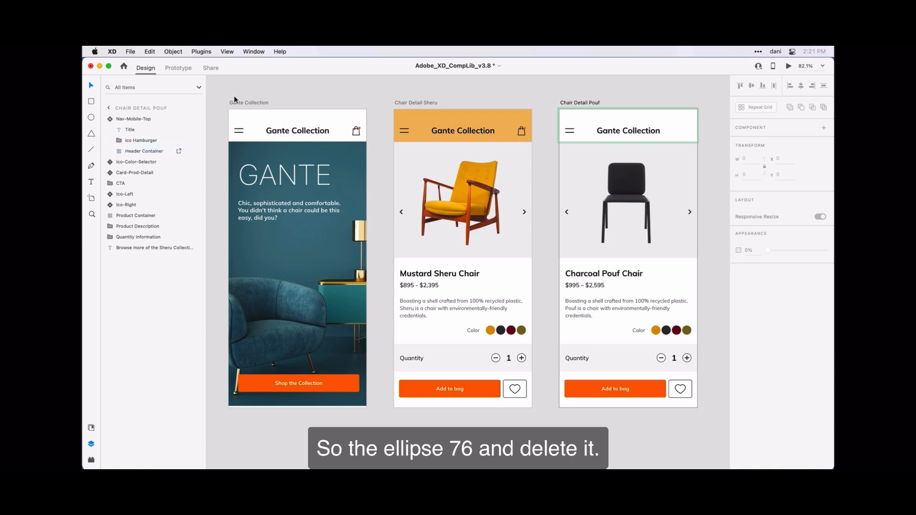
click(440, 82)
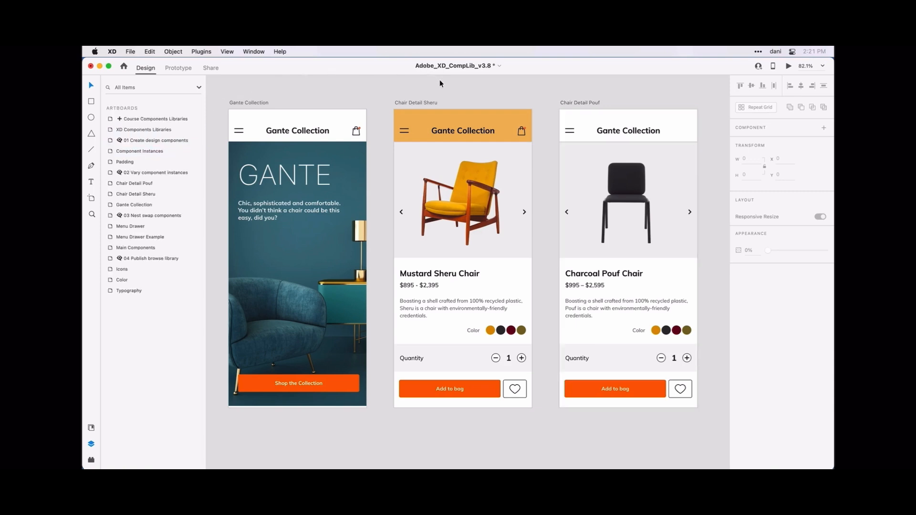
Move the Gante Collection title in the Chair Detail Sheru navigation left beside the hamburger icon, to about X 55
double_click(460, 131)
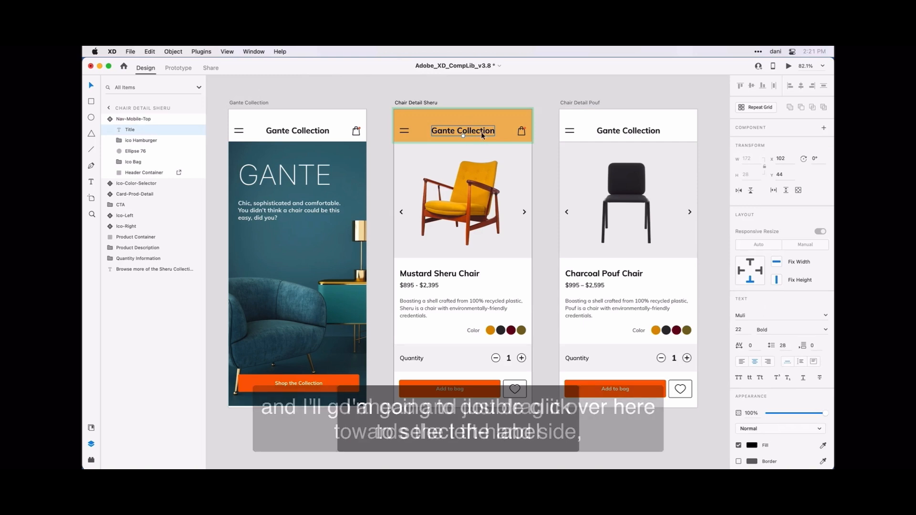
drag(483, 136, 467, 137)
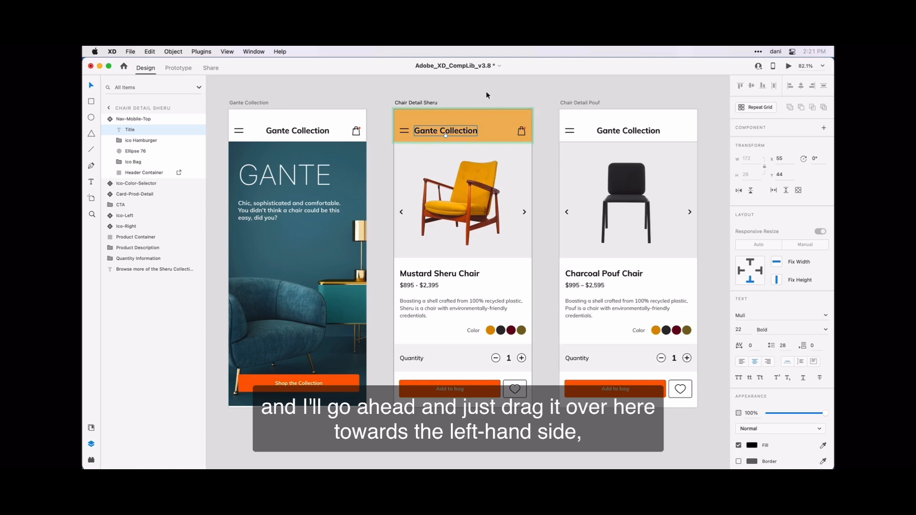
click(486, 95)
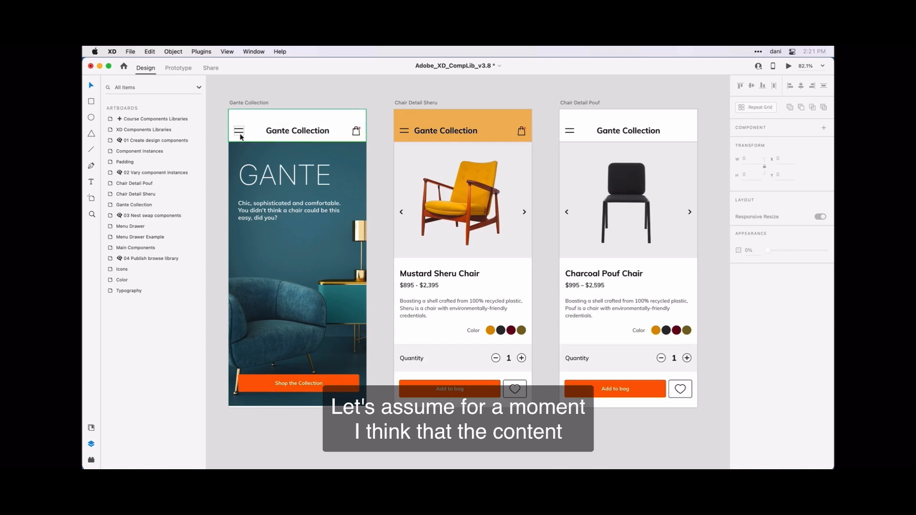
Stretch the Header Container inside the main navigation component on Gante Collection downward to a height of about 103
double_click(337, 123)
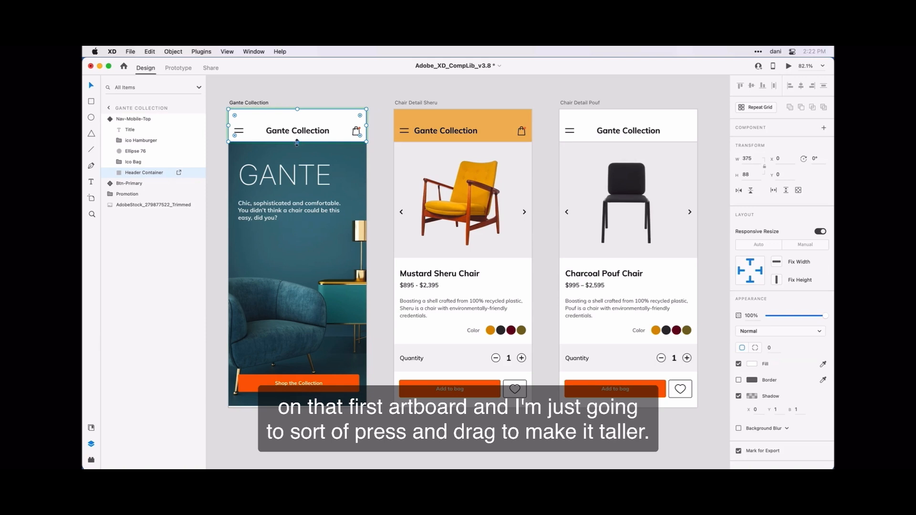
drag(297, 142, 298, 148)
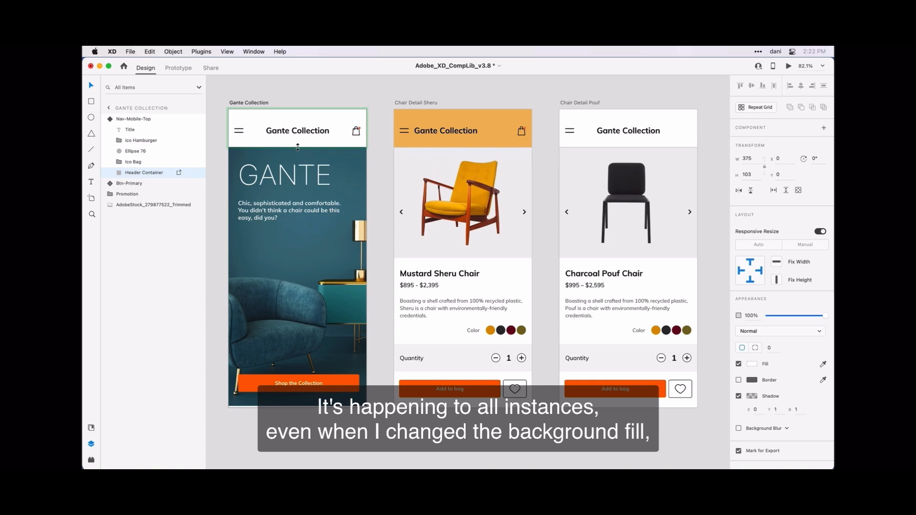
Shrink the Header Container inside the main navigation component on Gante Collection to a height of 100, and leave it deselected
drag(298, 147, 298, 146)
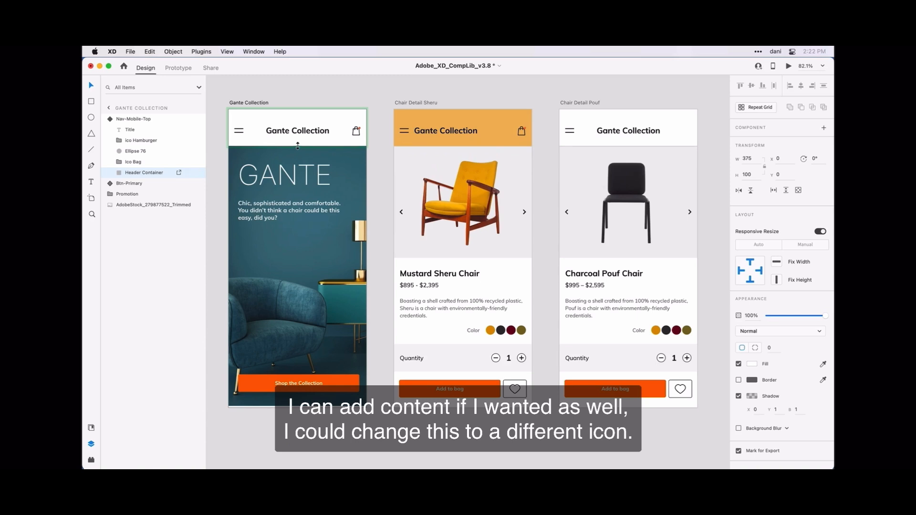
drag(298, 146, 298, 146)
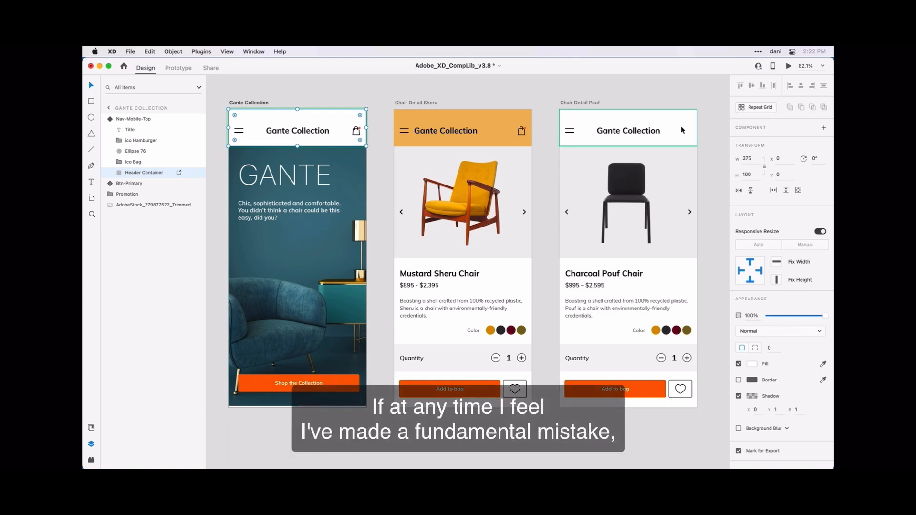
click(677, 99)
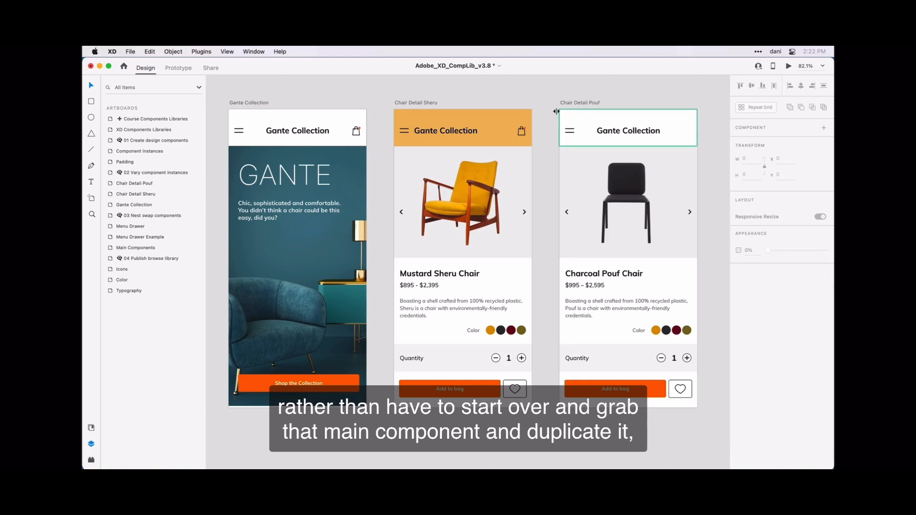
Reset the Nav-Mobile-Top instance on Chair Detail Sheru to its main state, discarding its colour and title position overrides
click(499, 118)
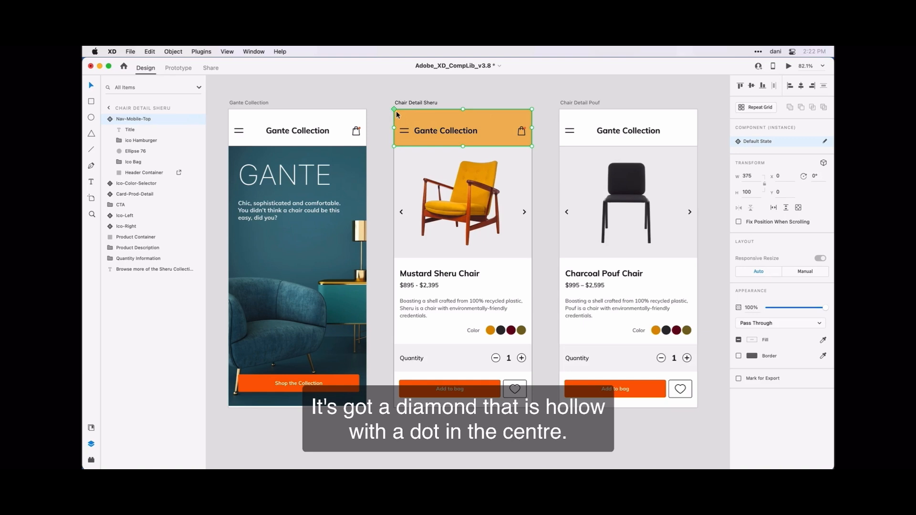
right_click(494, 123)
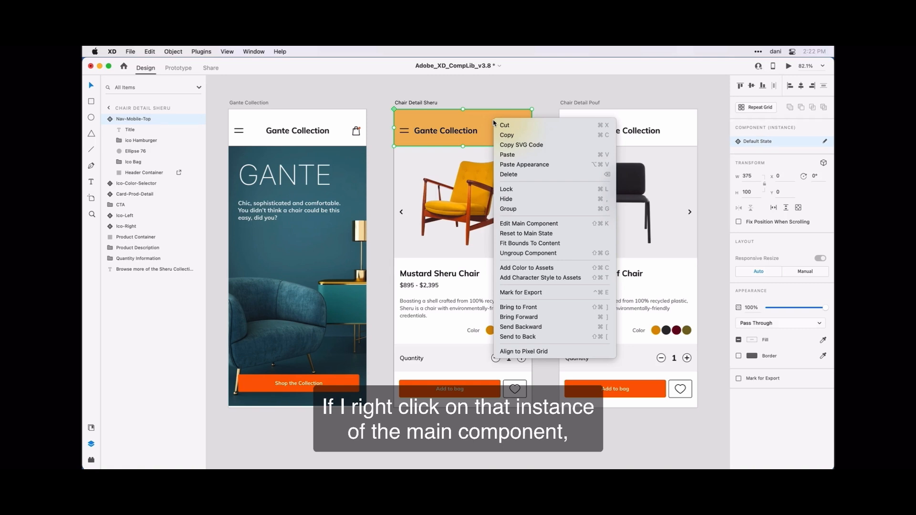
click(570, 233)
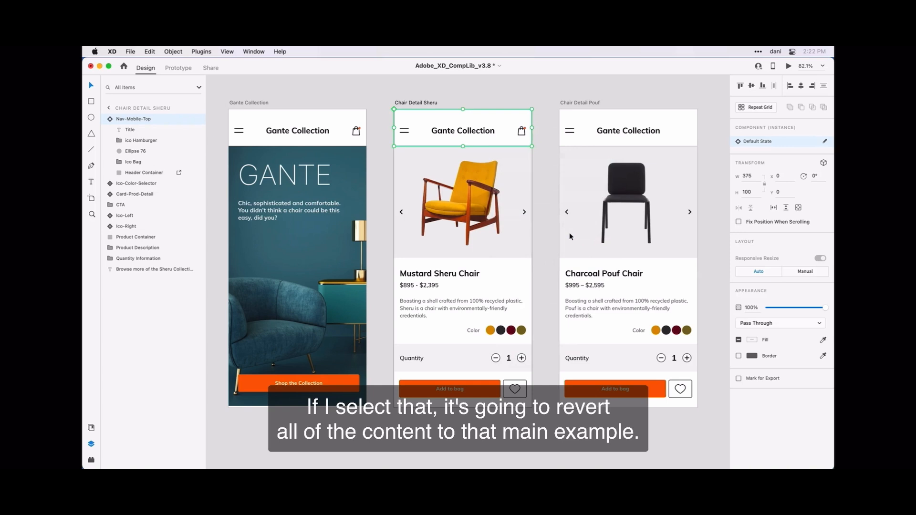